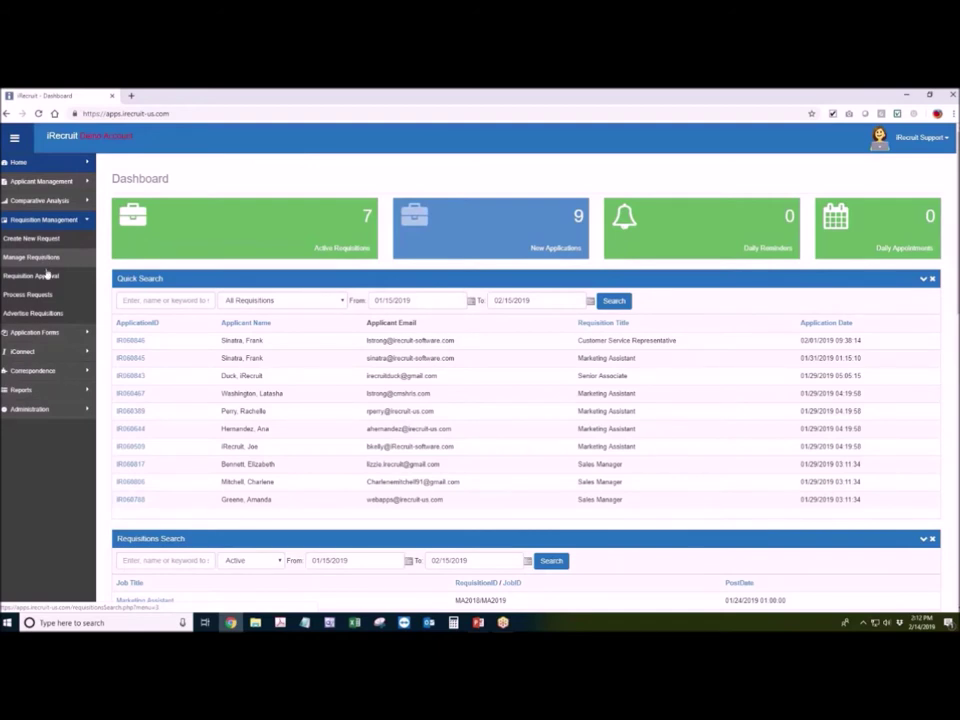
# Step: Open the list of application forms and preview the ZIPREC form
pyautogui.click(58, 332)
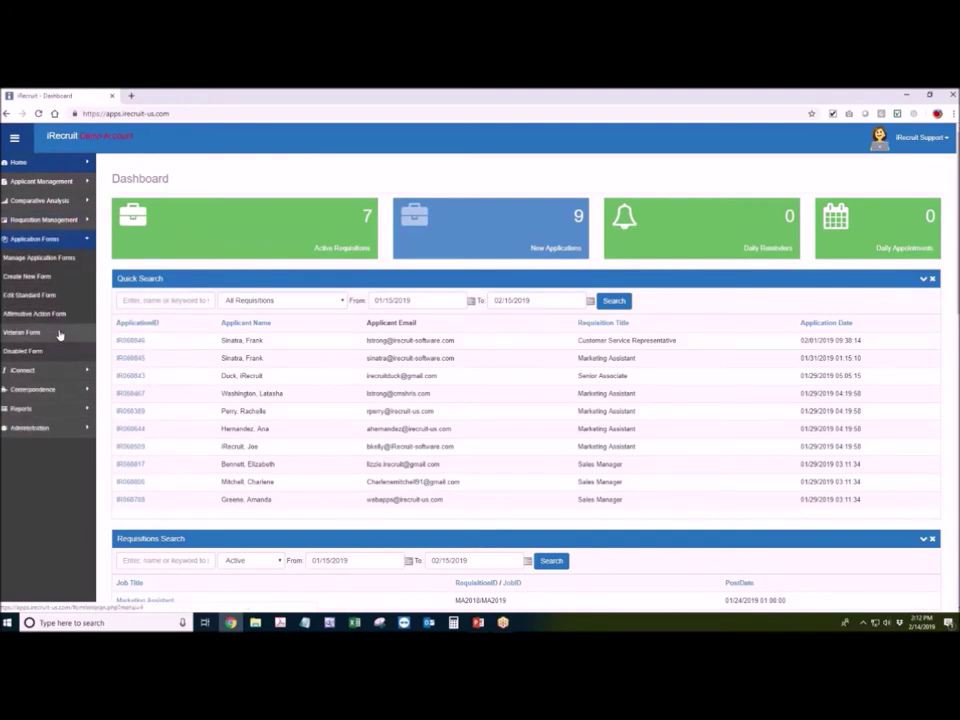
pyautogui.click(55, 257)
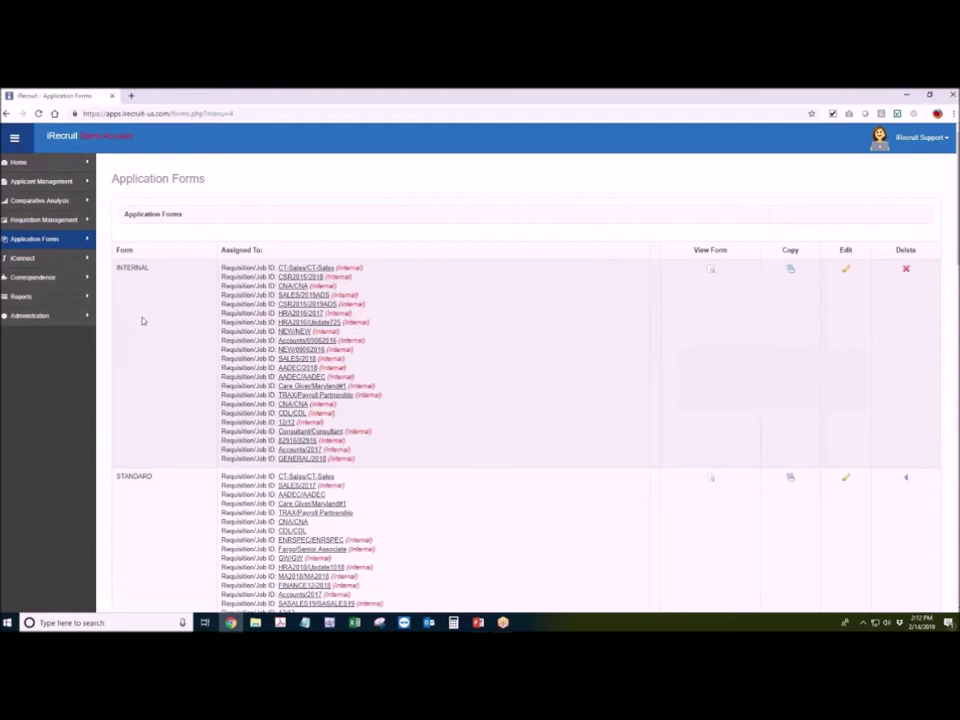
pyautogui.scroll(-10, 141, 319)
pyautogui.scroll(-10, 191, 328)
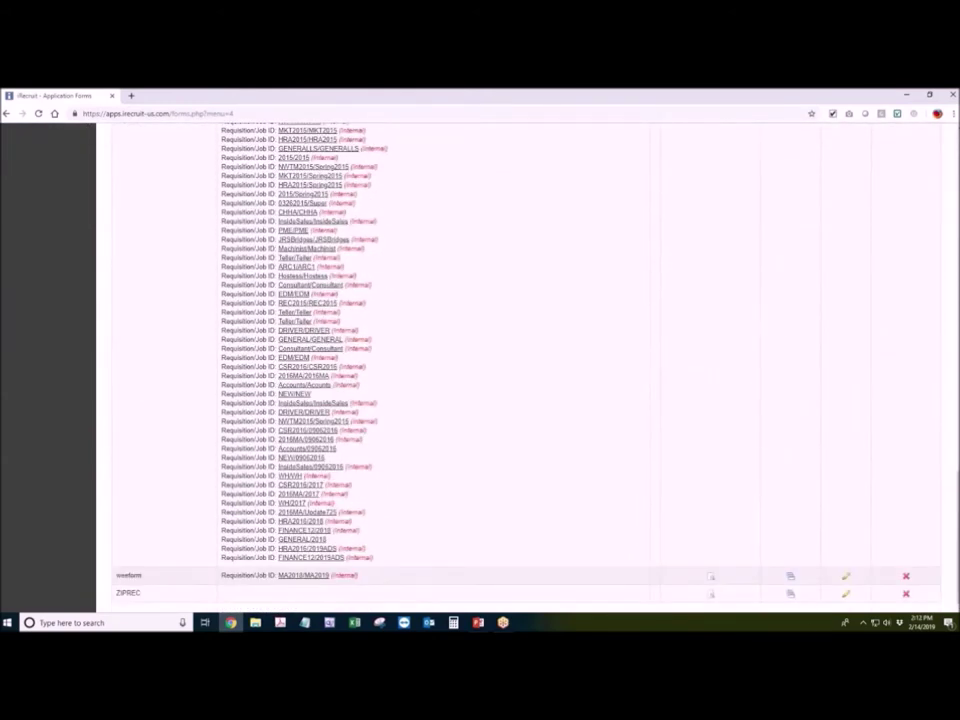
pyautogui.click(709, 597)
# Step: Review the ZIPREC form preview, including its referral source and years-of-experience options, and close it
pyautogui.moveTo(397, 418); pyautogui.dragTo(397, 598)
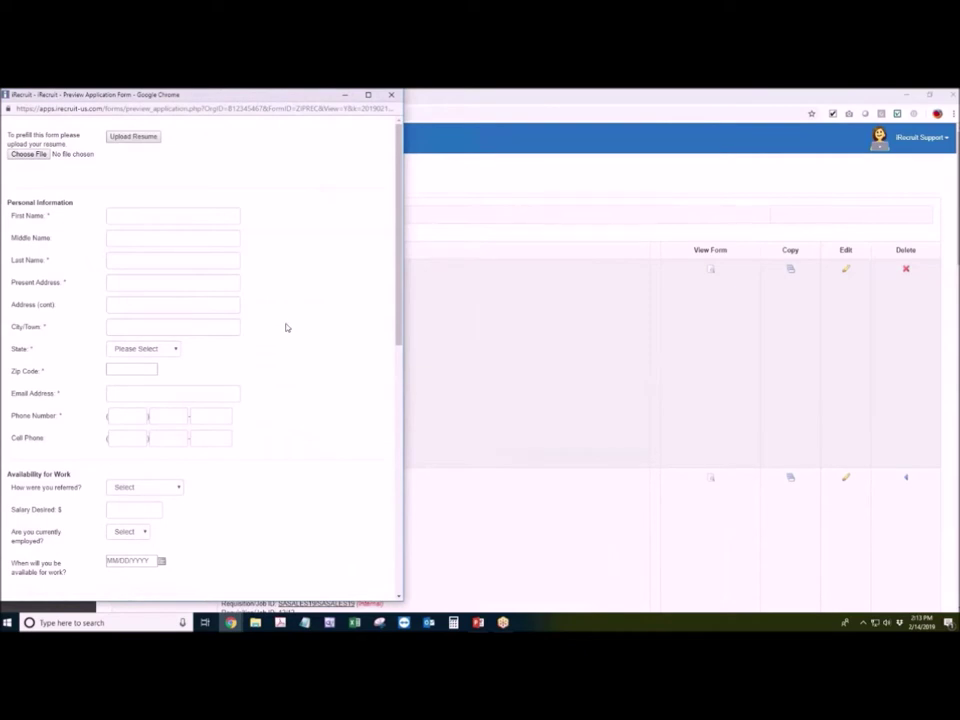
pyautogui.scroll(-5, 286, 327)
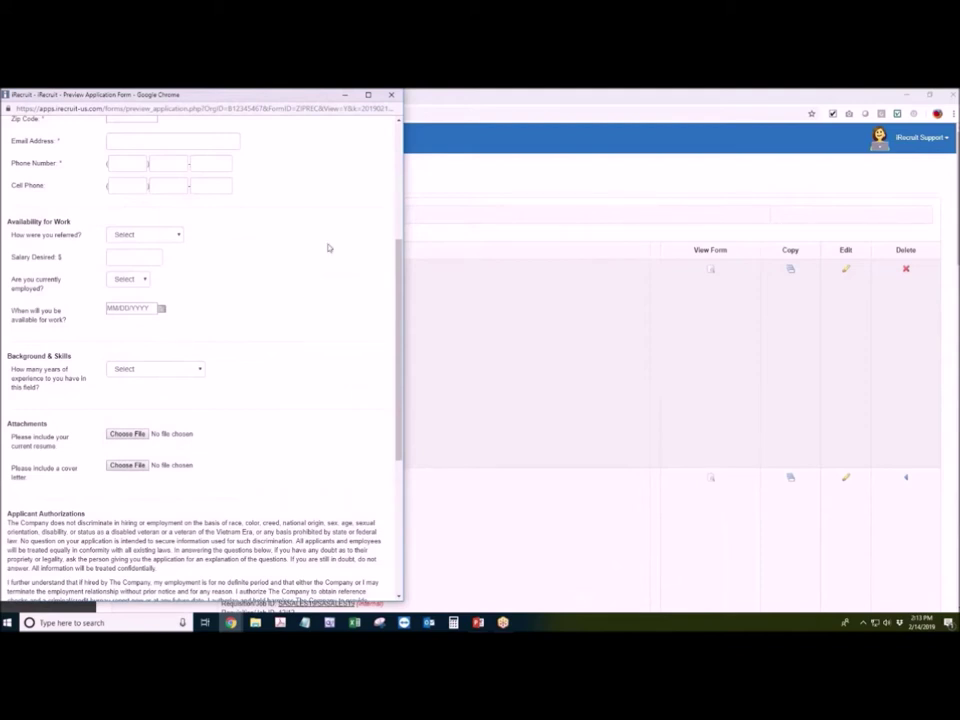
pyautogui.click(164, 234)
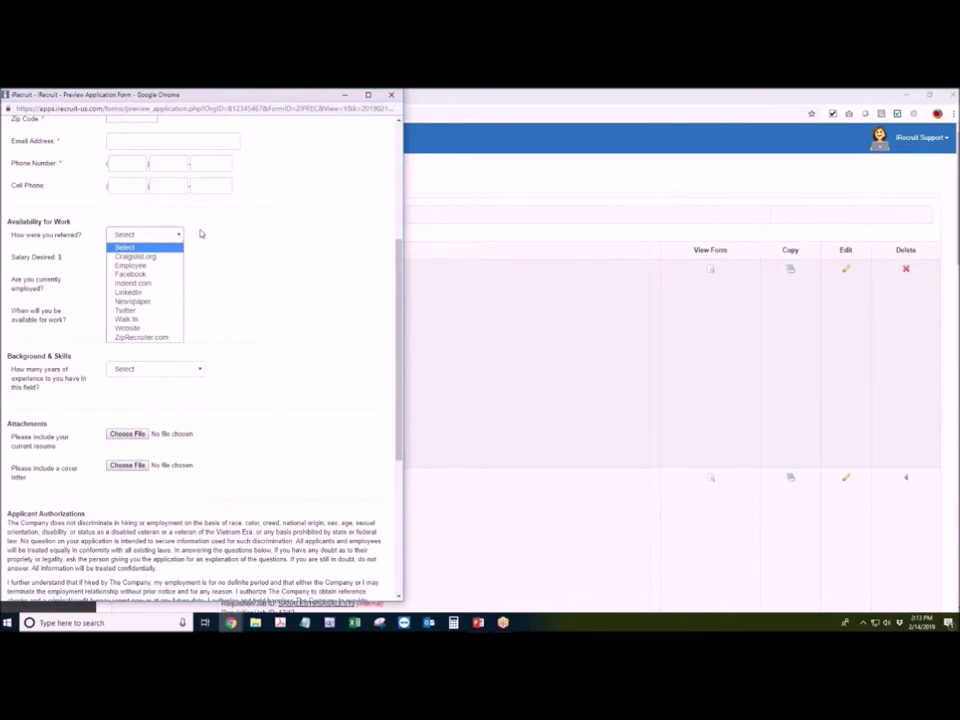
pyautogui.click(198, 230)
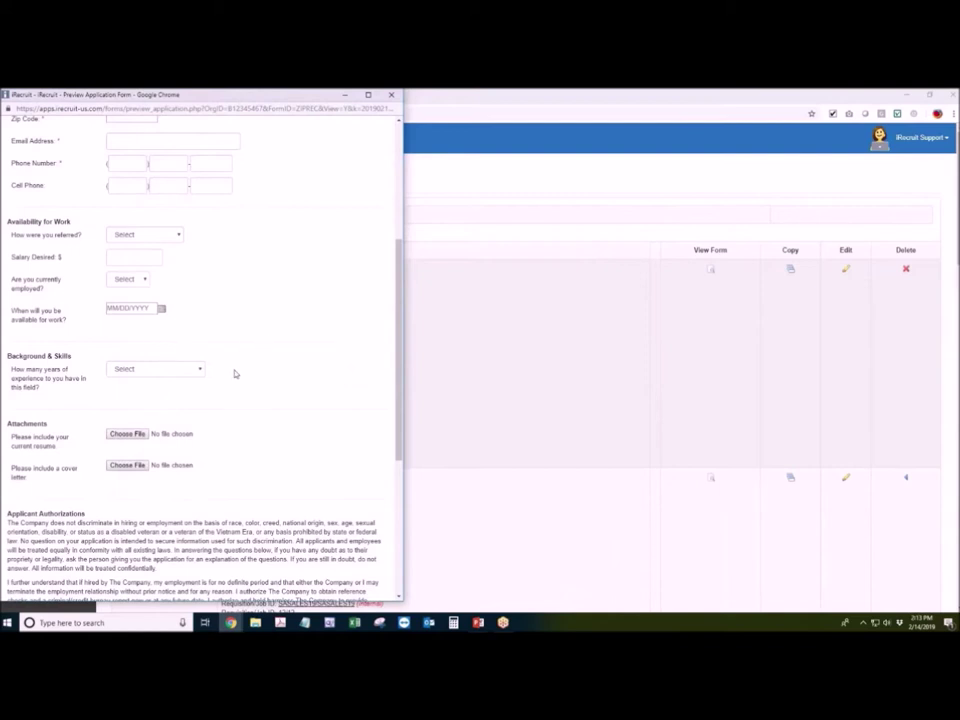
pyautogui.click(195, 368)
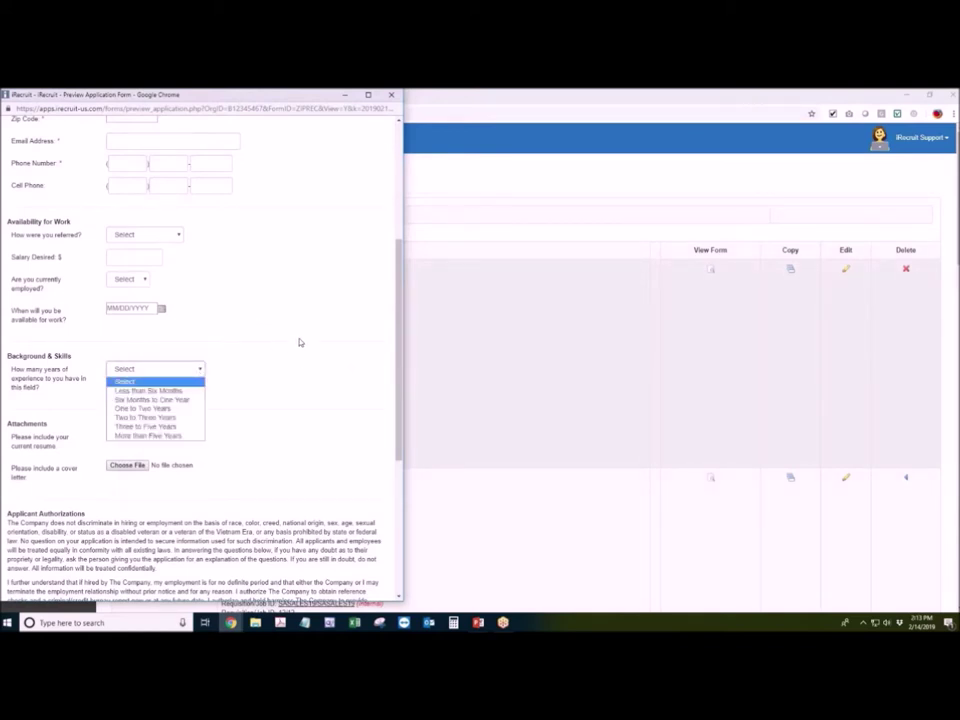
pyautogui.click(332, 342)
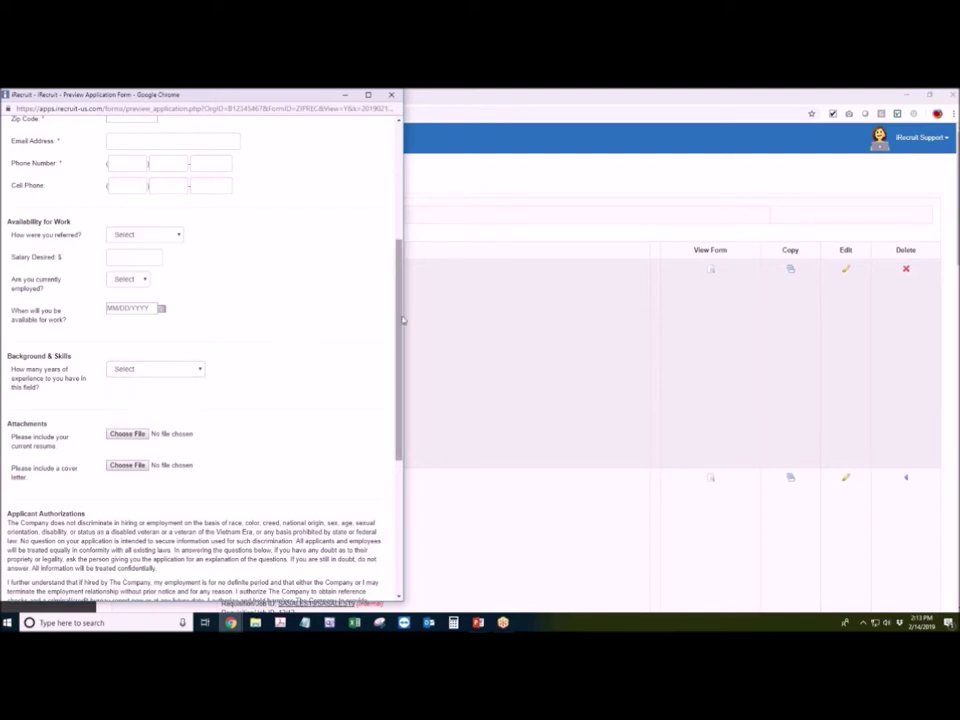
pyautogui.scroll(-1, 401, 330)
pyautogui.scroll(1, 405, 343)
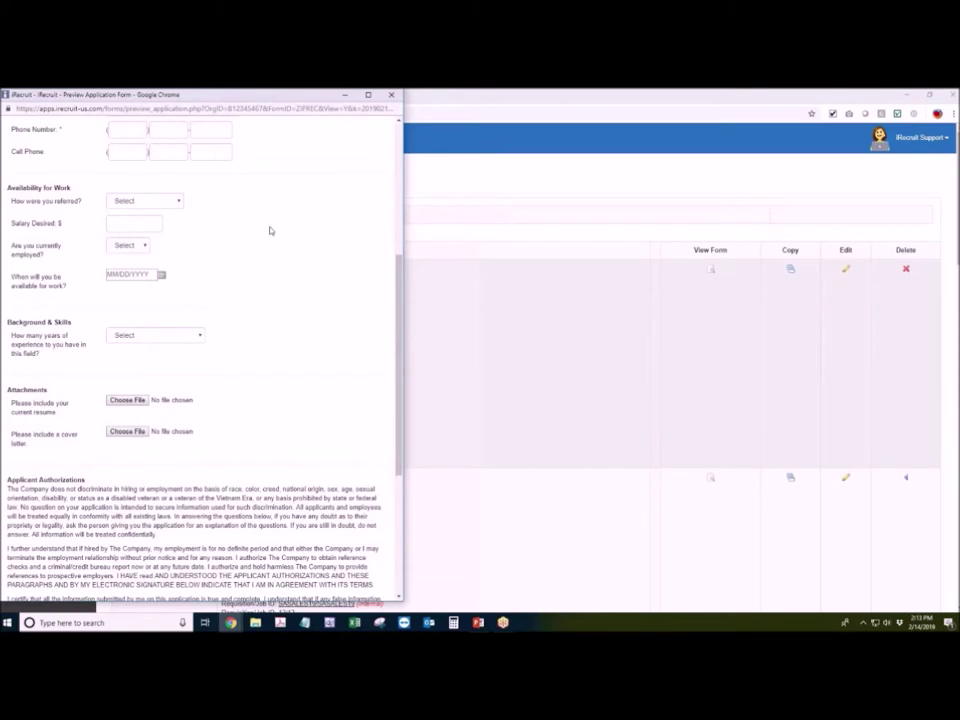
pyautogui.click(391, 94)
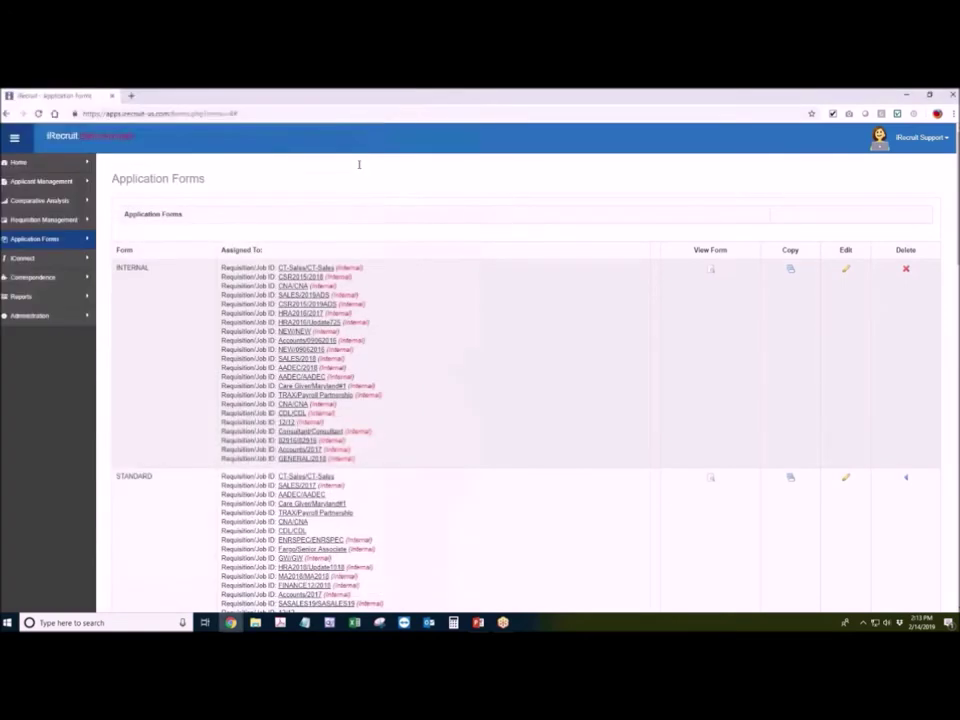
# Step: Open requisition management and choose to sponsor the Marketing Assistant job on ZipRecruiter.com
pyautogui.click(66, 221)
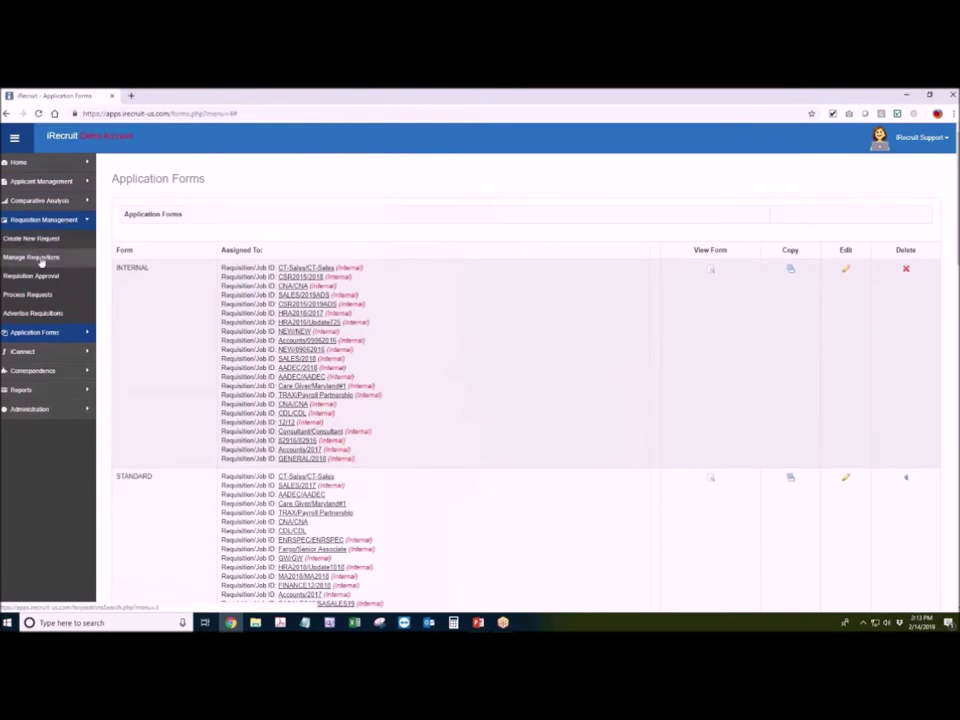
pyautogui.click(40, 258)
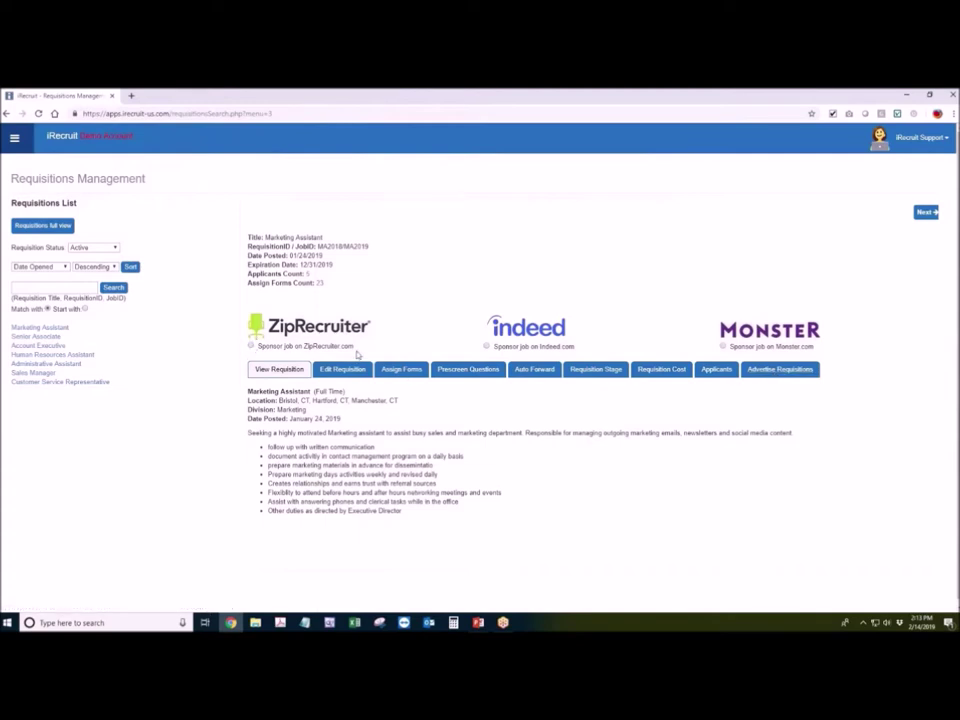
pyautogui.click(251, 346)
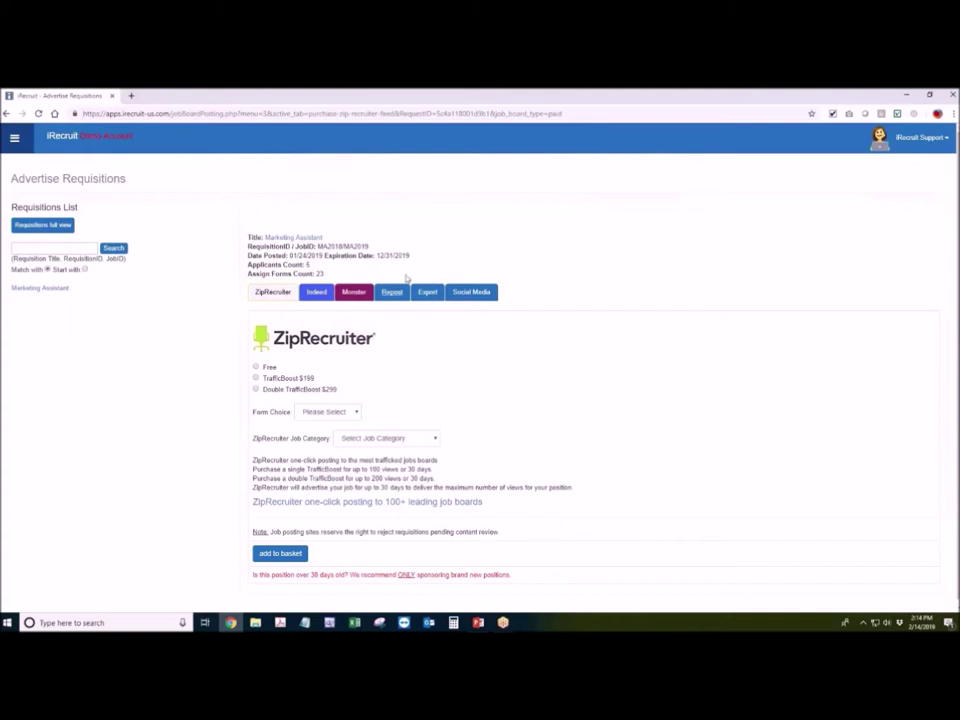
# Step: Set the Marketing Assistant's ZipRecruiter posting to Free with form choice ZIPREC and job category Events, and update it
pyautogui.click(256, 368)
pyautogui.click(355, 412)
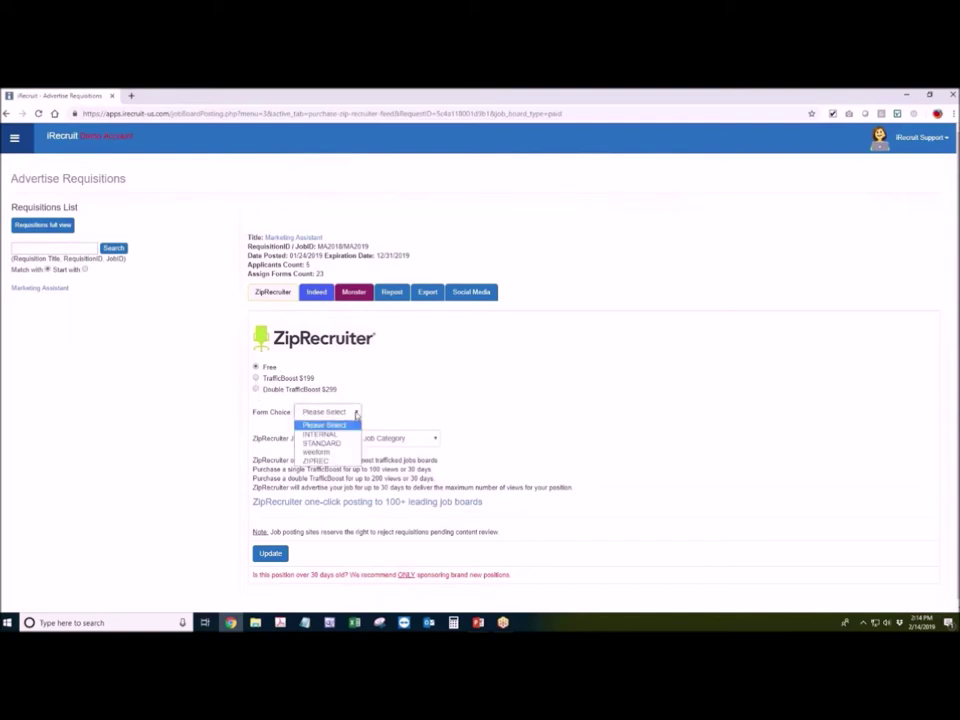
pyautogui.click(318, 460)
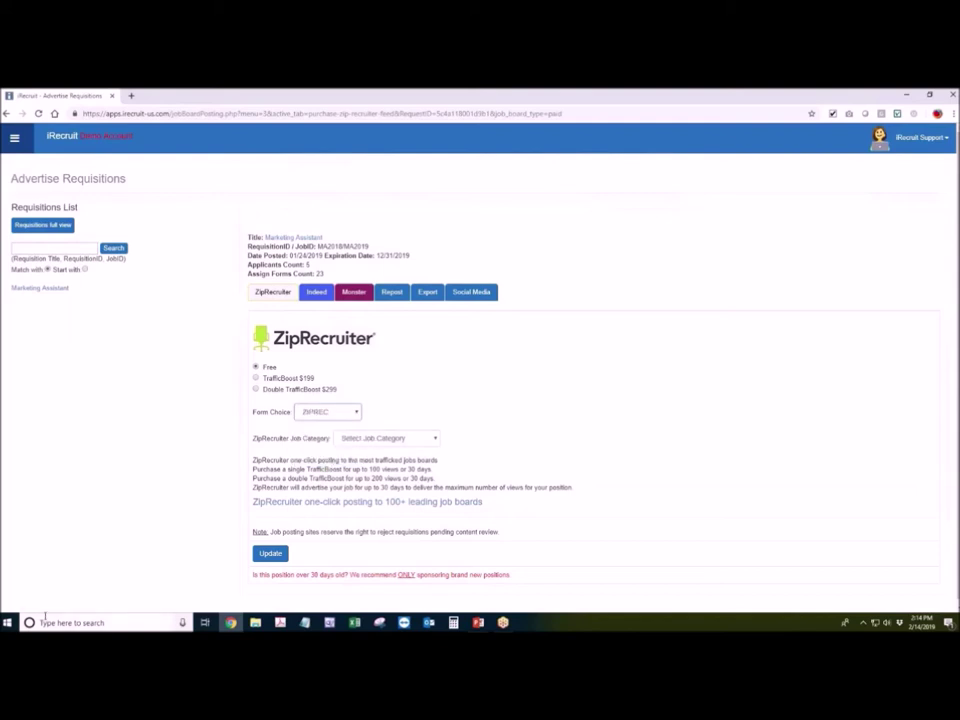
pyautogui.click(424, 440)
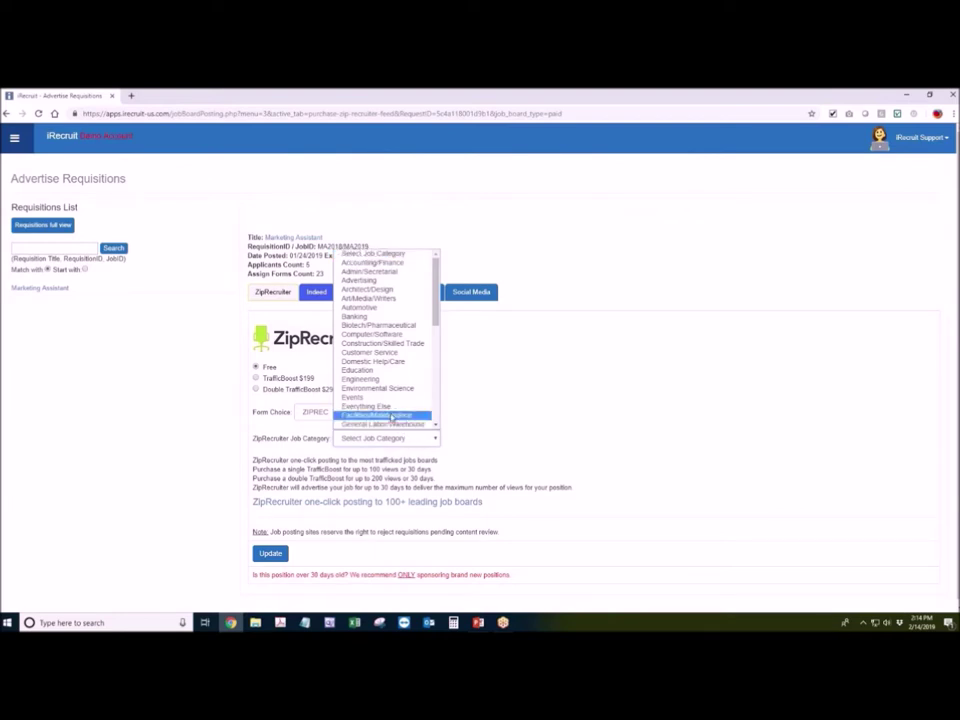
pyautogui.click(388, 399)
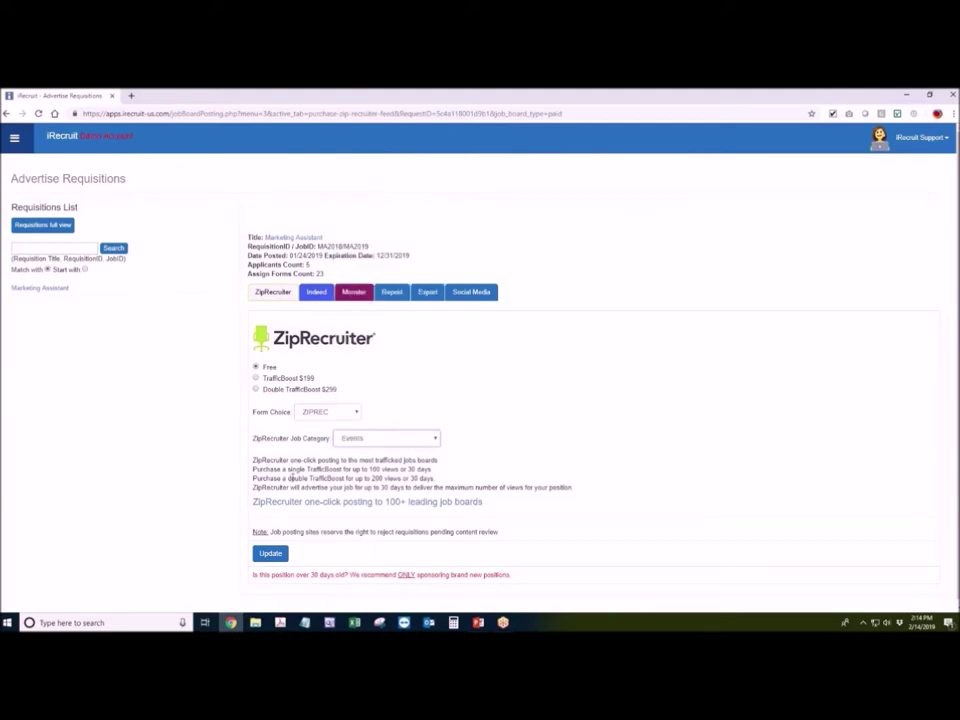
pyautogui.click(269, 555)
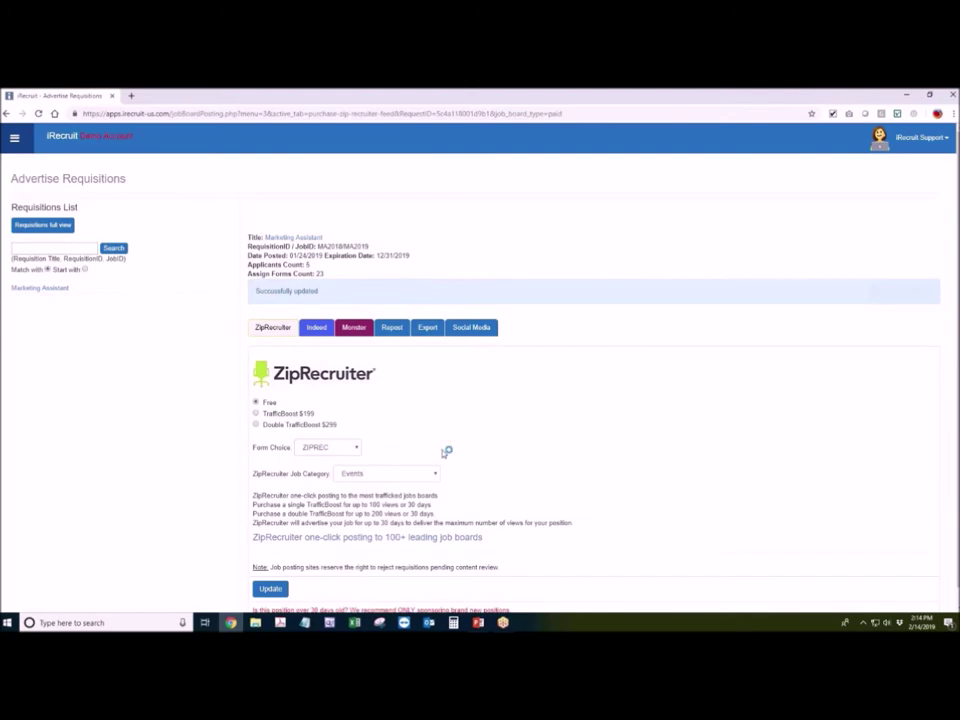
# Step: Select the TrafficBoost $199 option for the Marketing Assistant posting, add it to the basket and view the basket
pyautogui.click(257, 414)
pyautogui.scroll(-1, 500, 425)
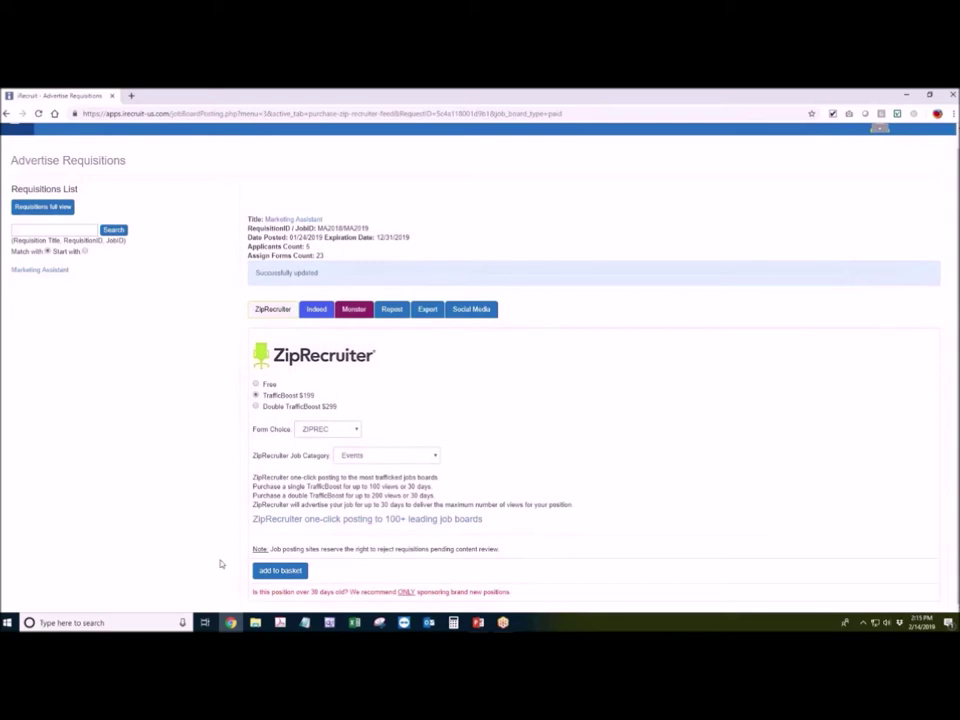
pyautogui.click(276, 572)
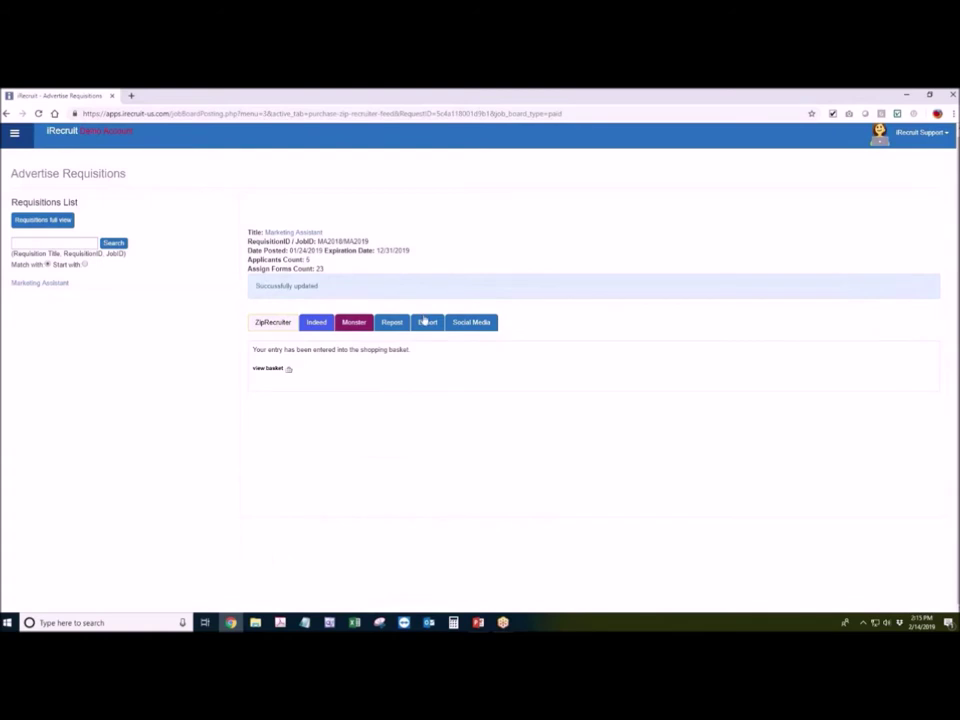
pyautogui.click(270, 369)
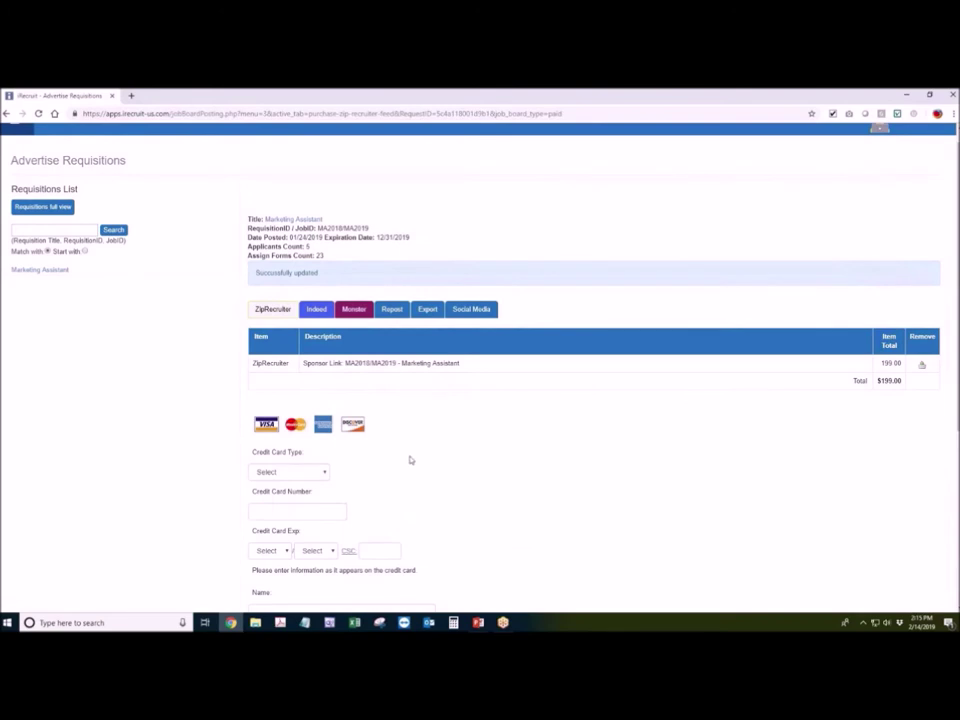
# Step: Choose Visa as the credit card type and look over the remaining payment and billing fields
pyautogui.scroll(-1, 409, 459)
pyautogui.click(322, 390)
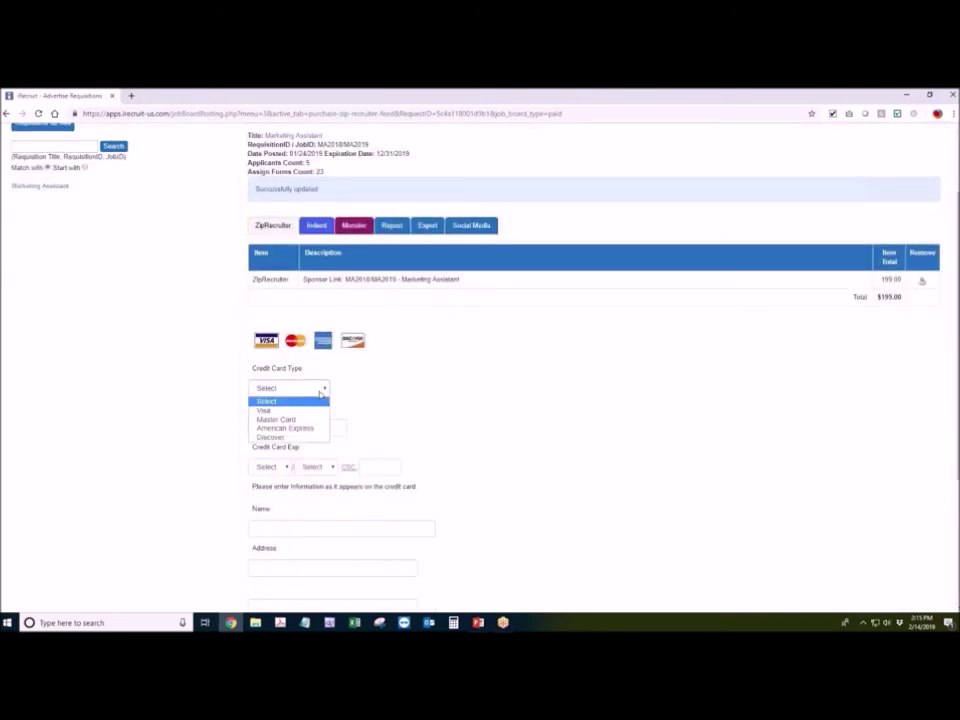
pyautogui.click(373, 388)
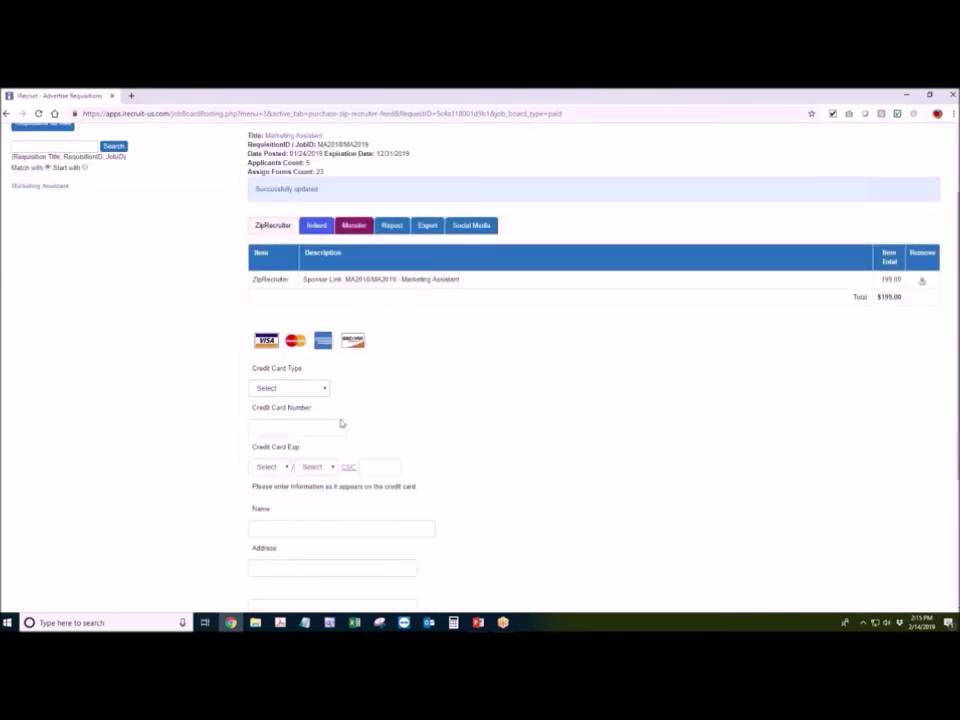
pyautogui.click(324, 390)
pyautogui.click(315, 412)
pyautogui.scroll(-3, 512, 411)
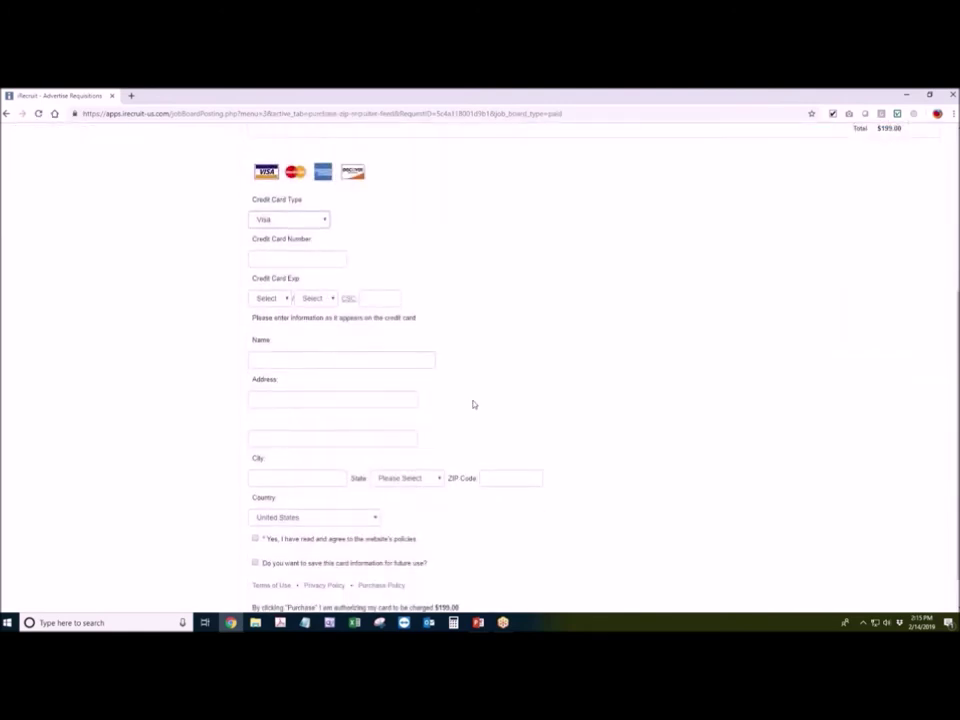
pyautogui.scroll(-1, 495, 399)
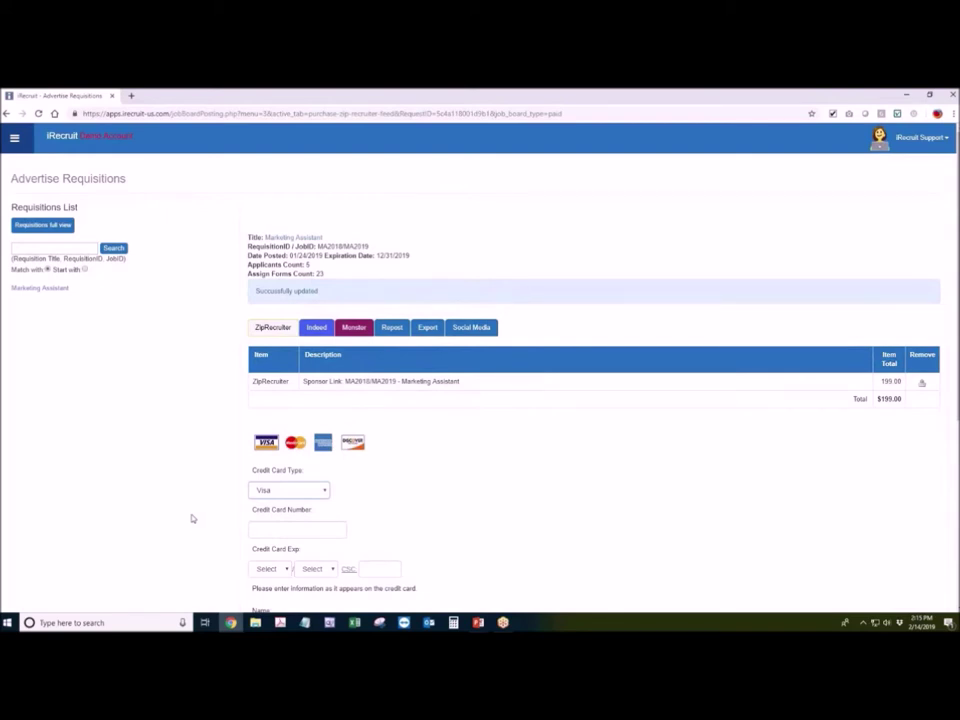
# Step: Enable the Zip Recruiter dashboard module in the user profile settings and save the configuration
pyautogui.click(86, 145)
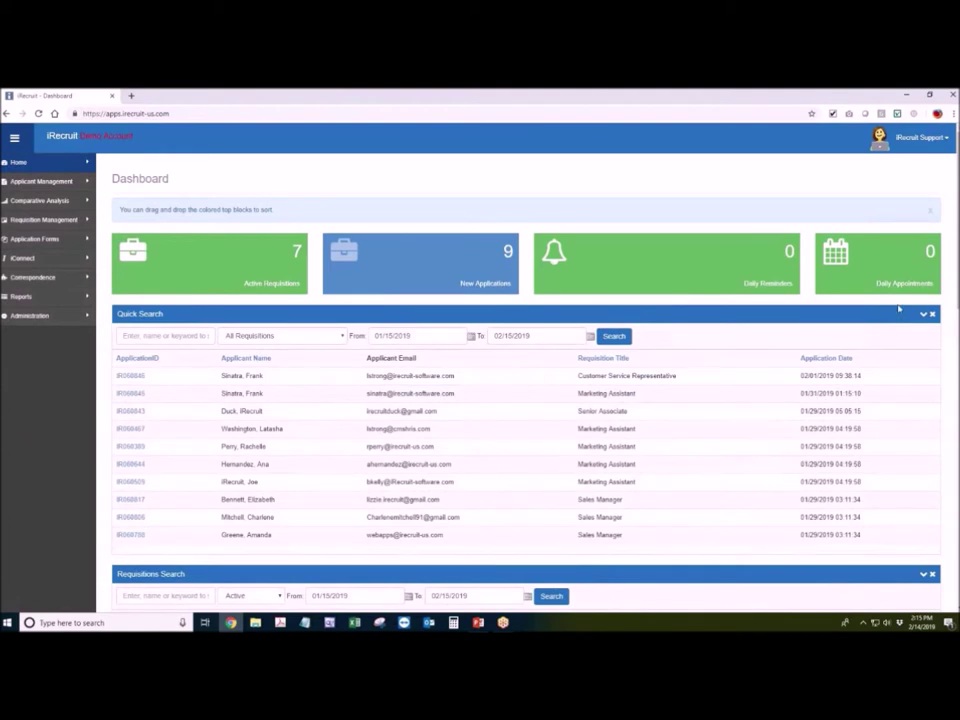
pyautogui.scroll(-1, 898, 309)
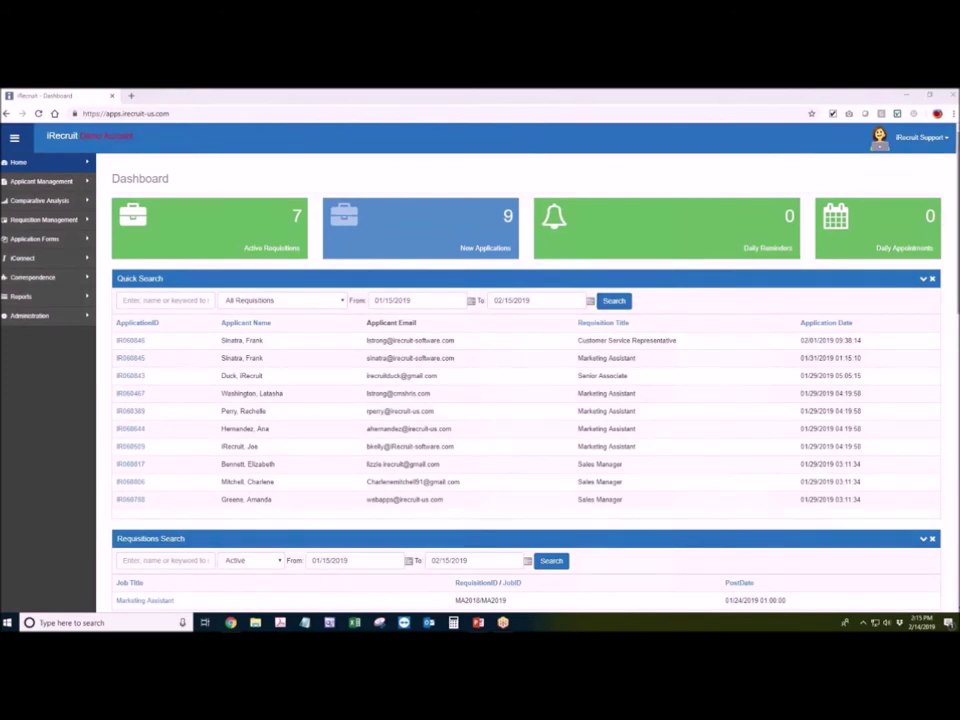
pyautogui.click(943, 141)
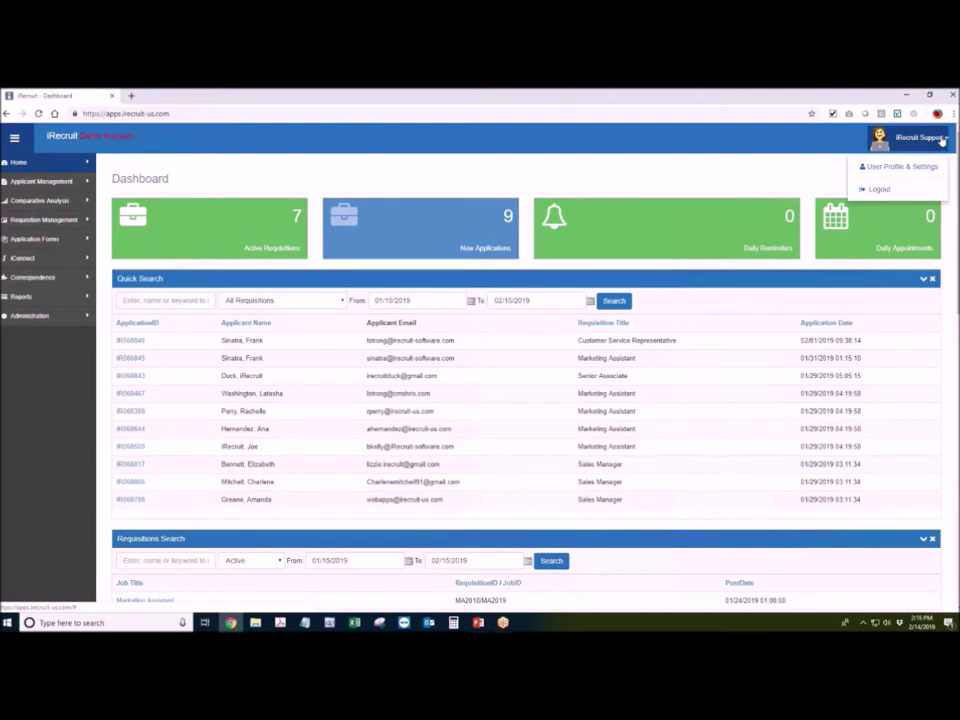
pyautogui.click(902, 166)
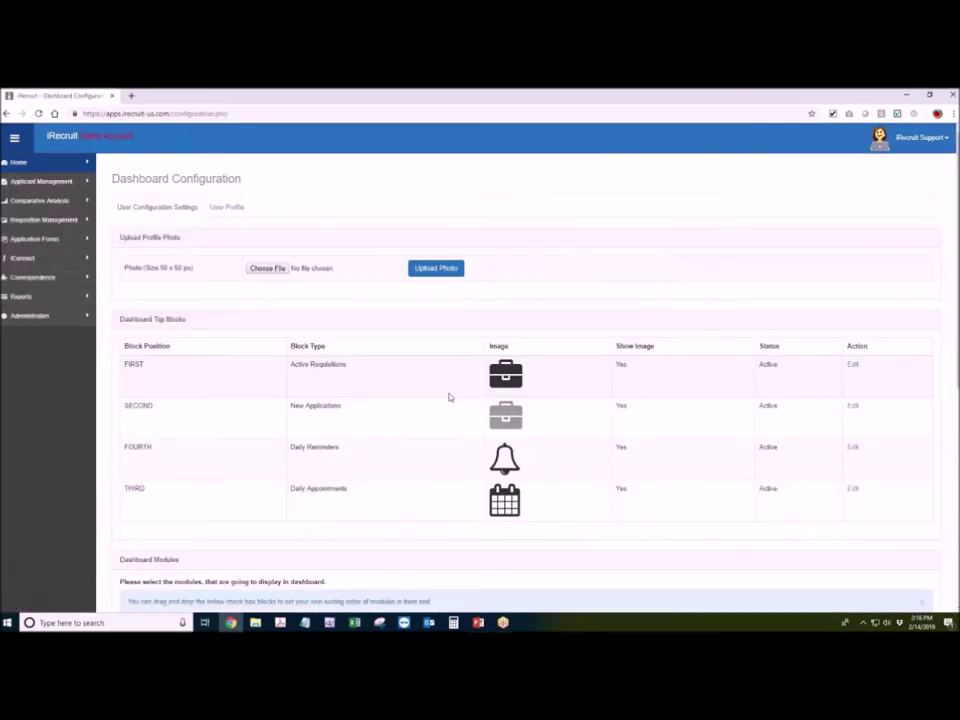
pyautogui.scroll(-5, 409, 371)
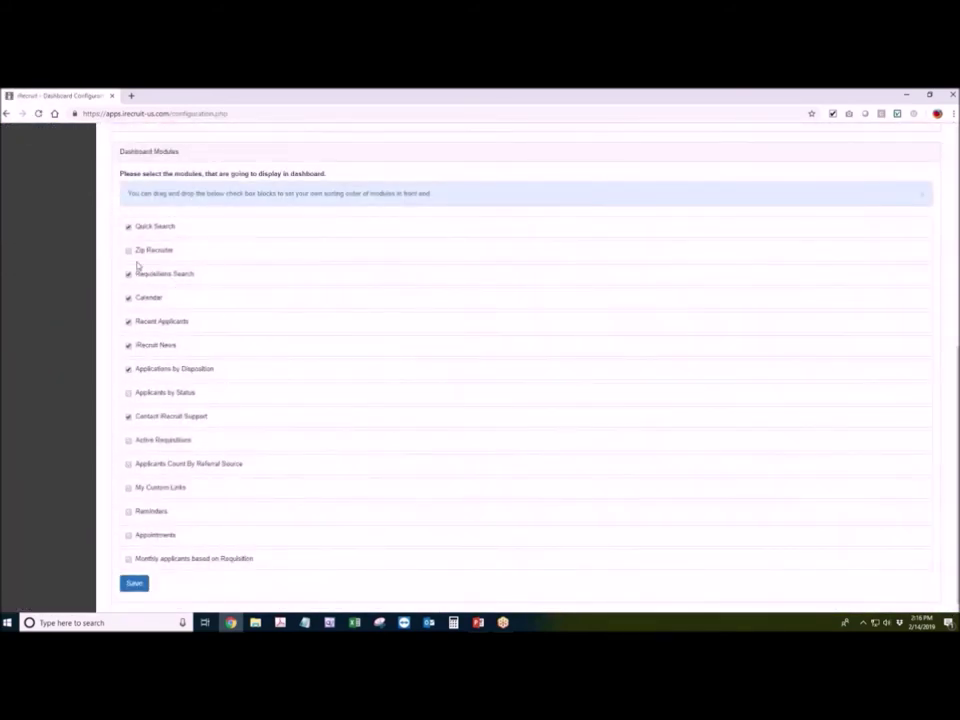
pyautogui.click(128, 251)
pyautogui.click(134, 583)
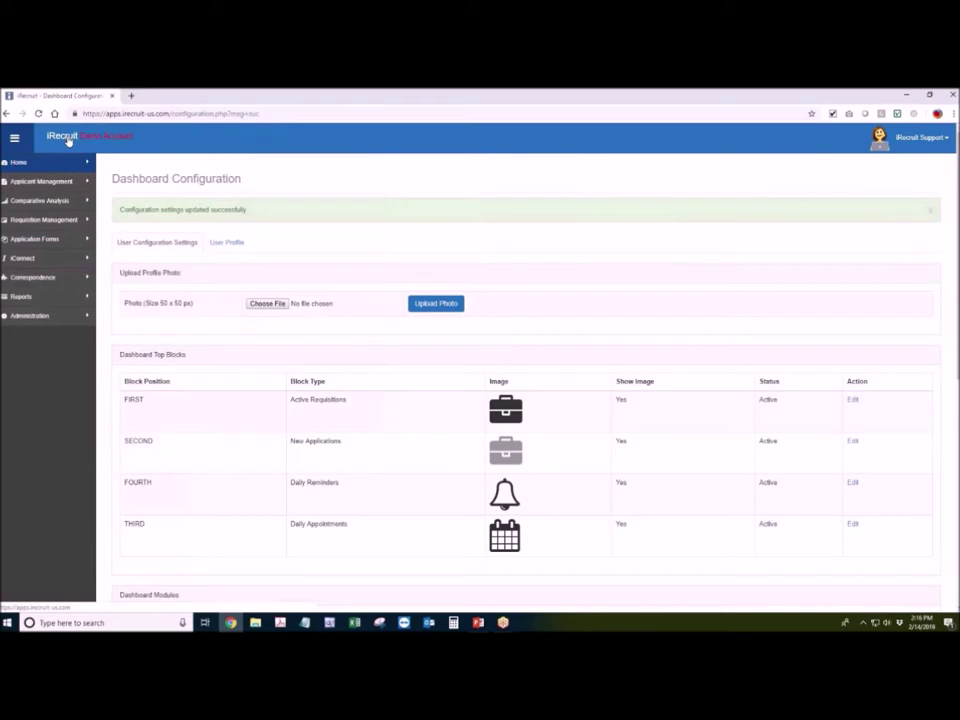
# Step: Return to the dashboard and refine the Zip Recruiter list with its end date set to 02/15/2019
pyautogui.click(68, 141)
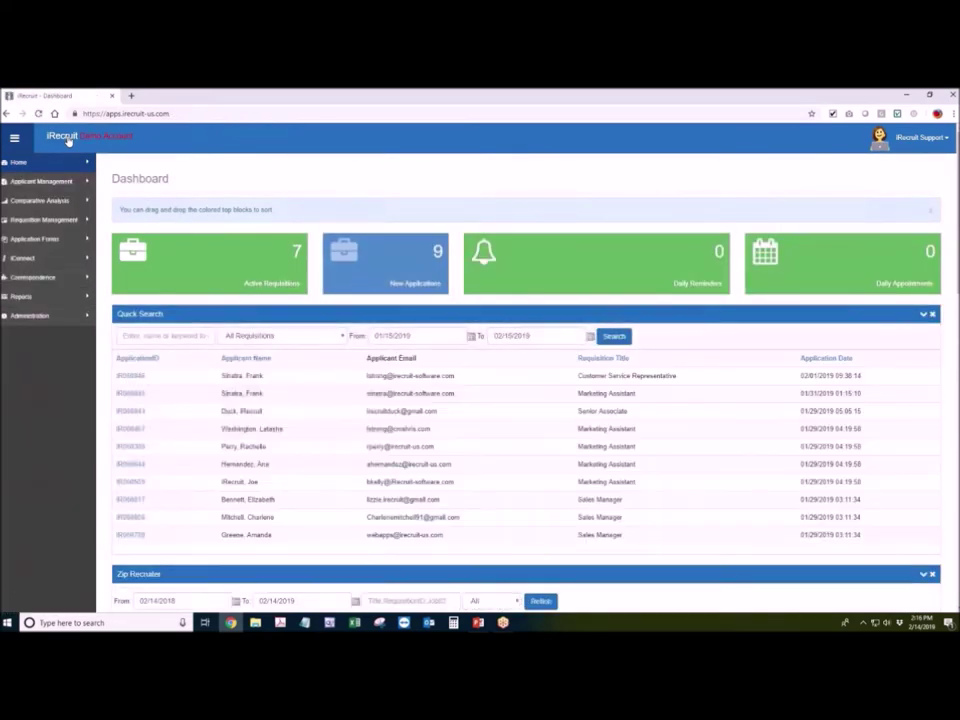
pyautogui.scroll(-7, 293, 364)
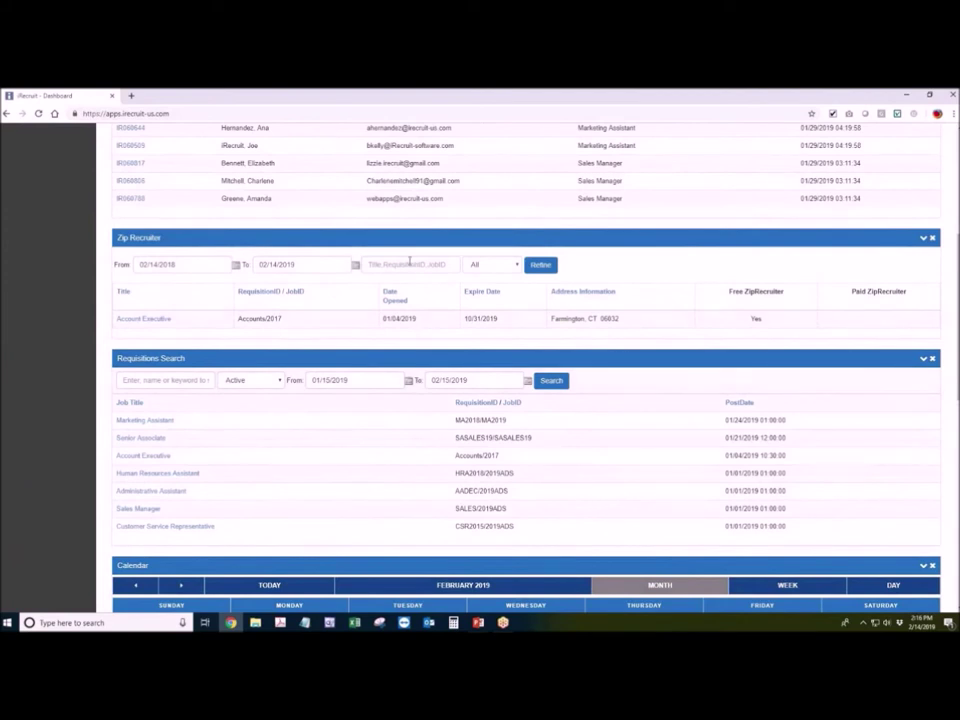
pyautogui.click(355, 264)
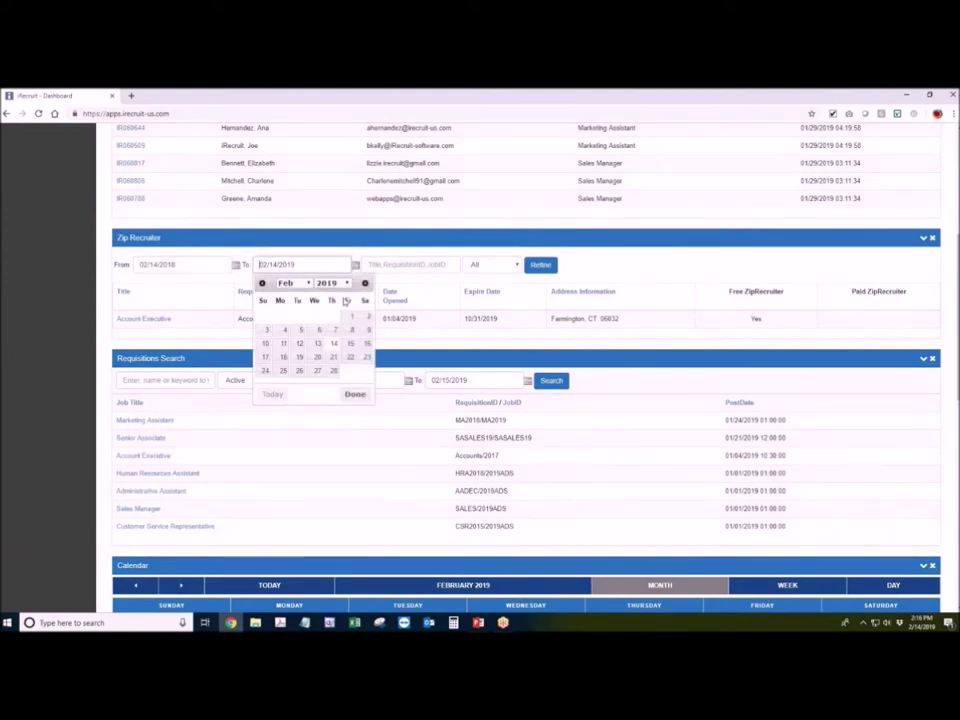
pyautogui.click(350, 343)
pyautogui.click(540, 265)
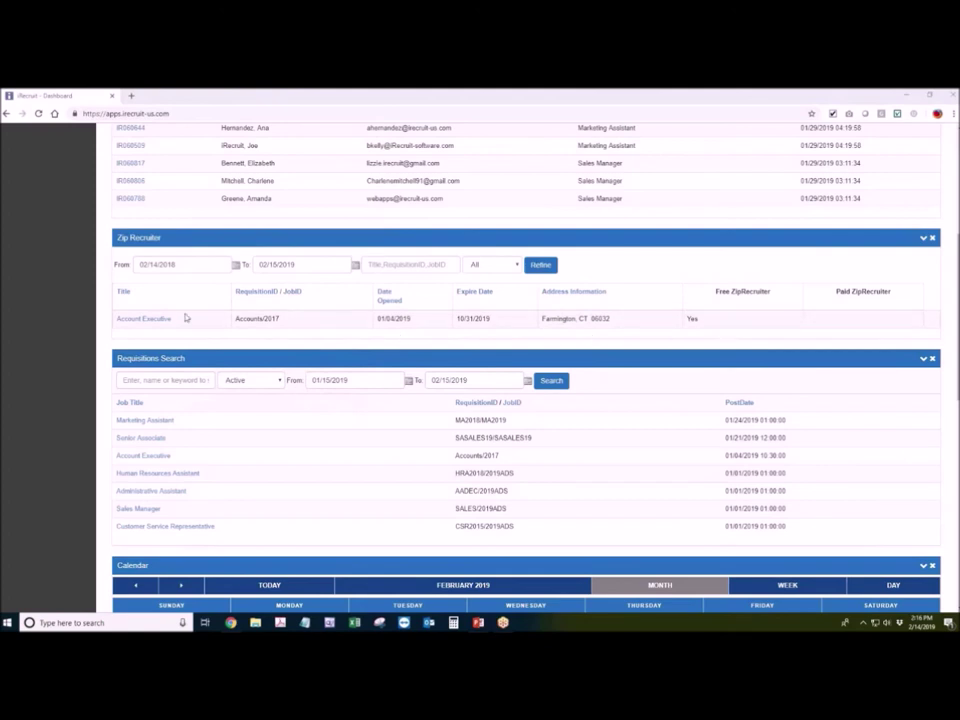
# Step: Open the Job Board Status report from the available reports
pyautogui.scroll(4, 94, 300)
pyautogui.scroll(2, 94, 300)
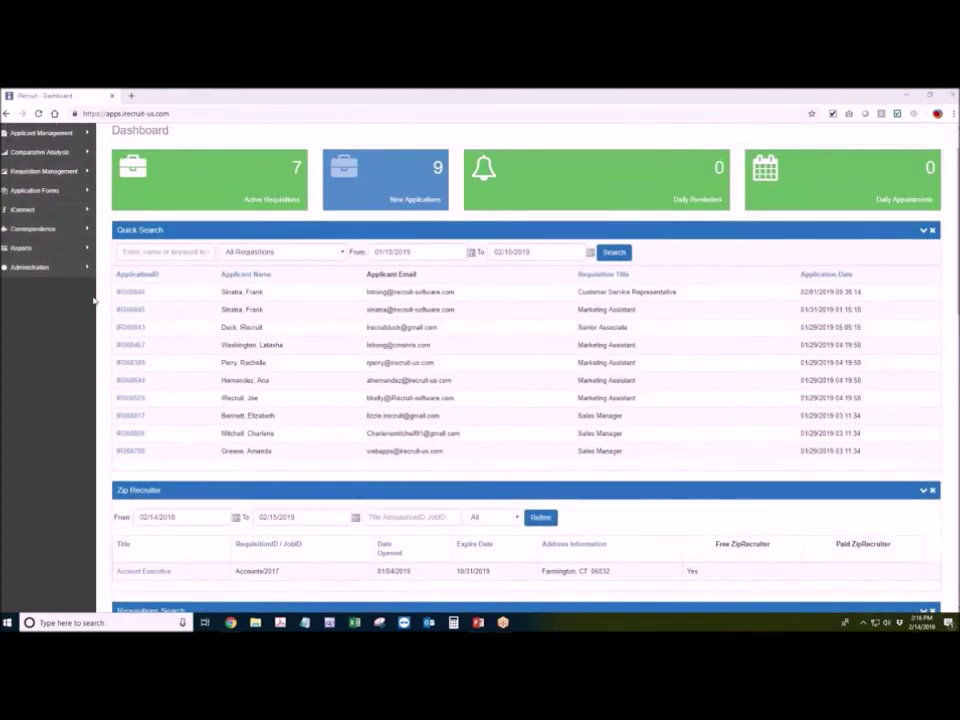
pyautogui.click(68, 297)
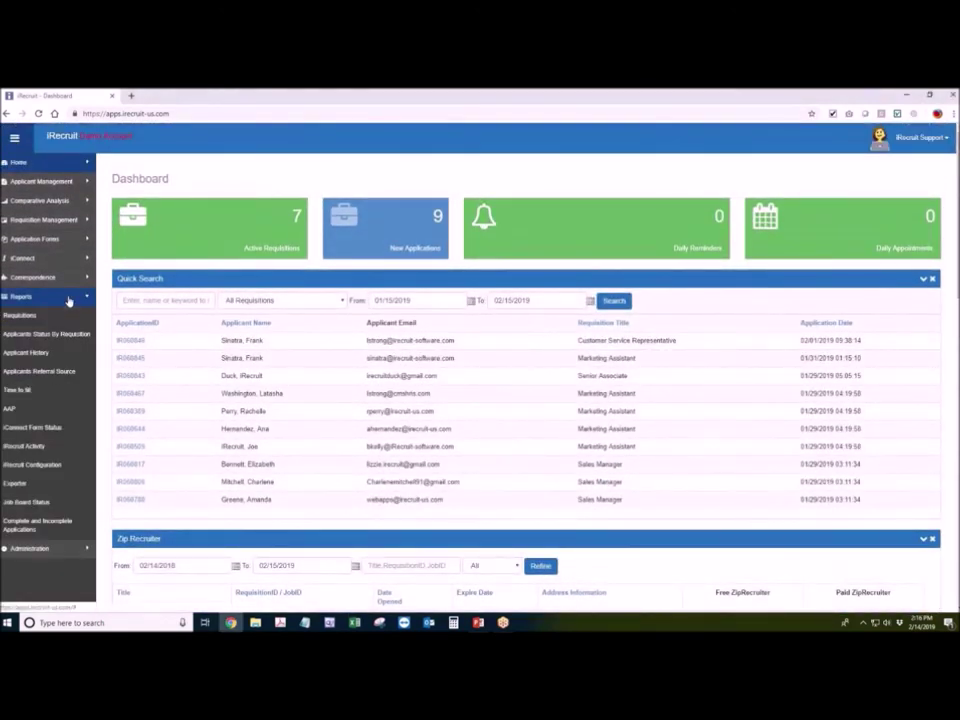
pyautogui.click(40, 508)
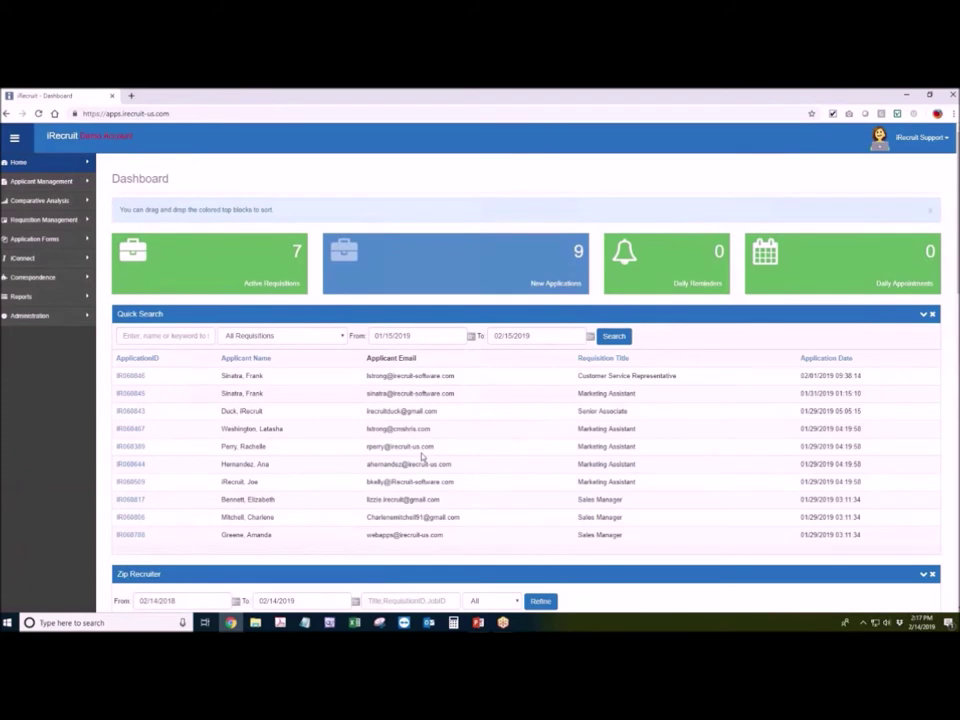
# Step: Switch to the PowerPoint slide show on ZipRecruiter advertising and advance to the TrafficBoost posting features slide
pyautogui.scroll(-1, 421, 456)
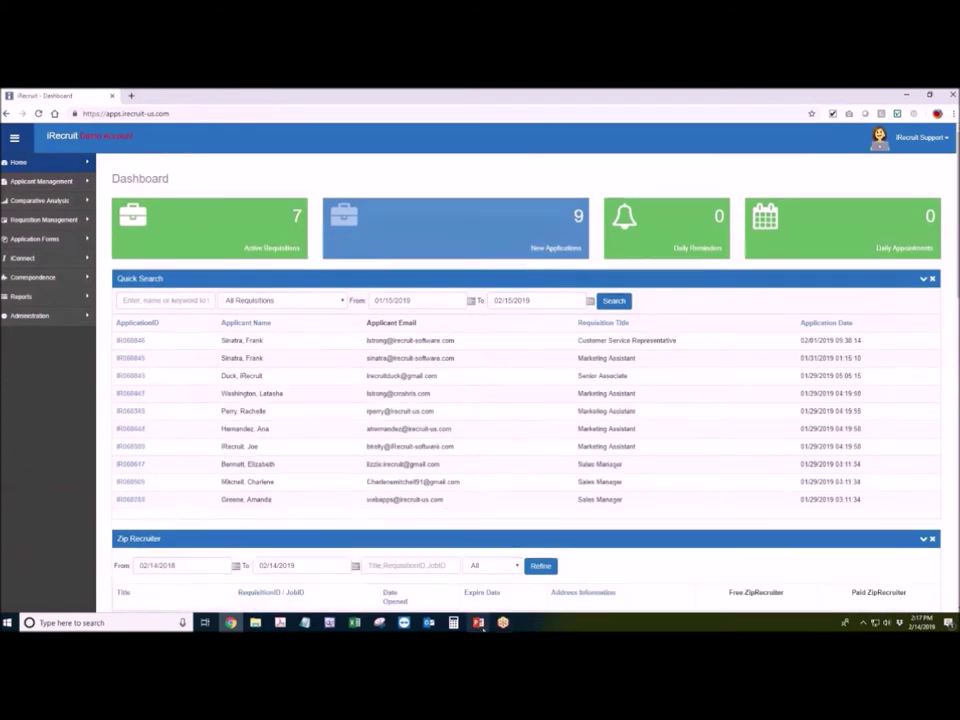
pyautogui.moveTo(478, 620)
pyautogui.click(516, 592)
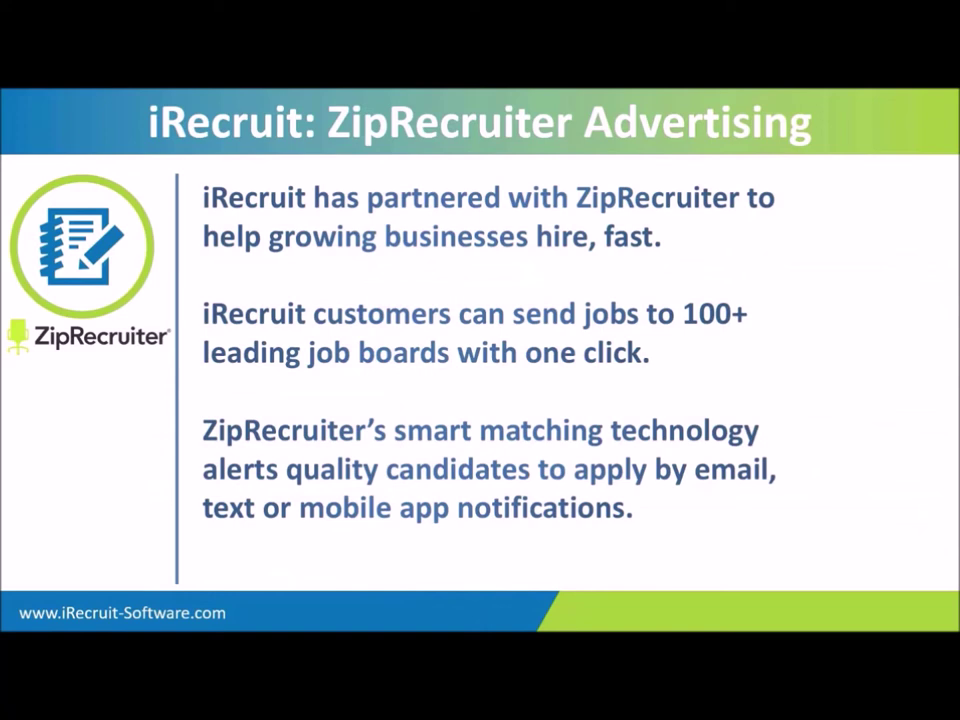
pyautogui.press('Right')
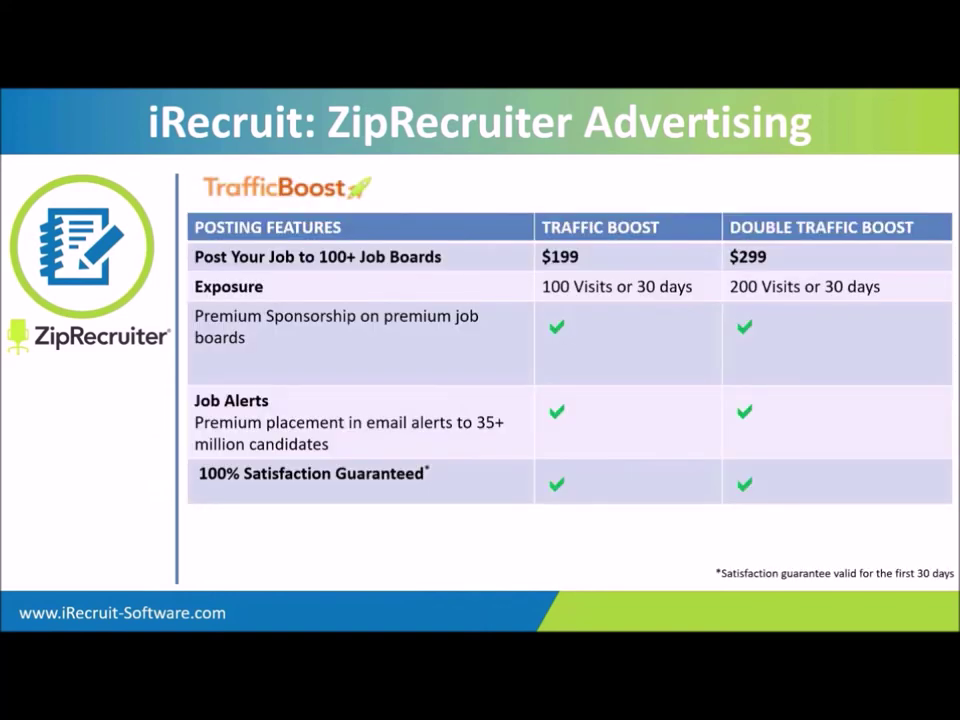